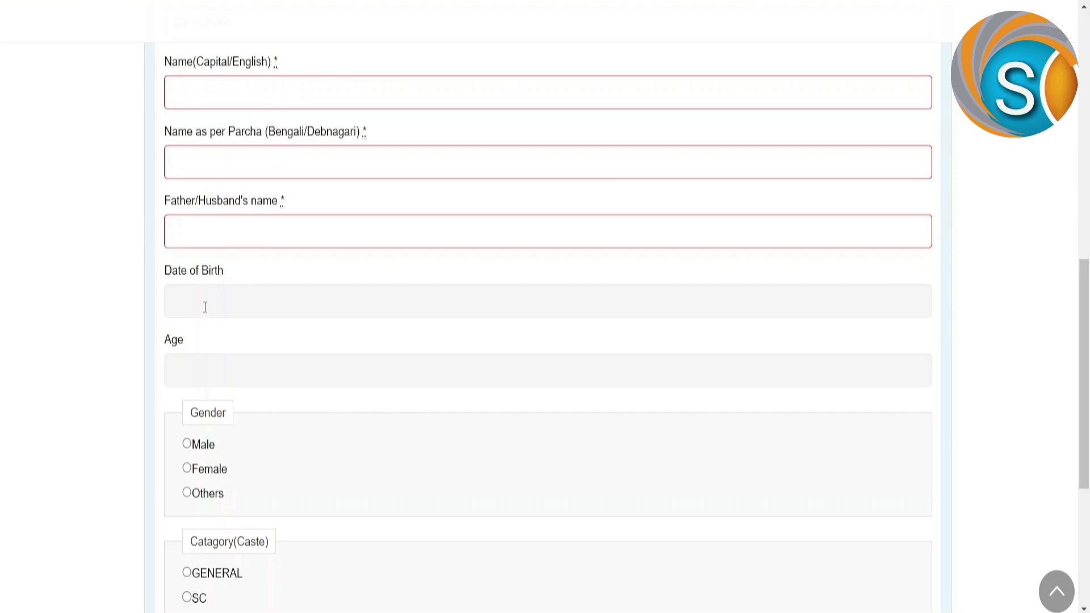
# Step: Examine the date of birth calendar and the gender, caste category and farmer type choices in the profile details
pyautogui.click(205, 307)
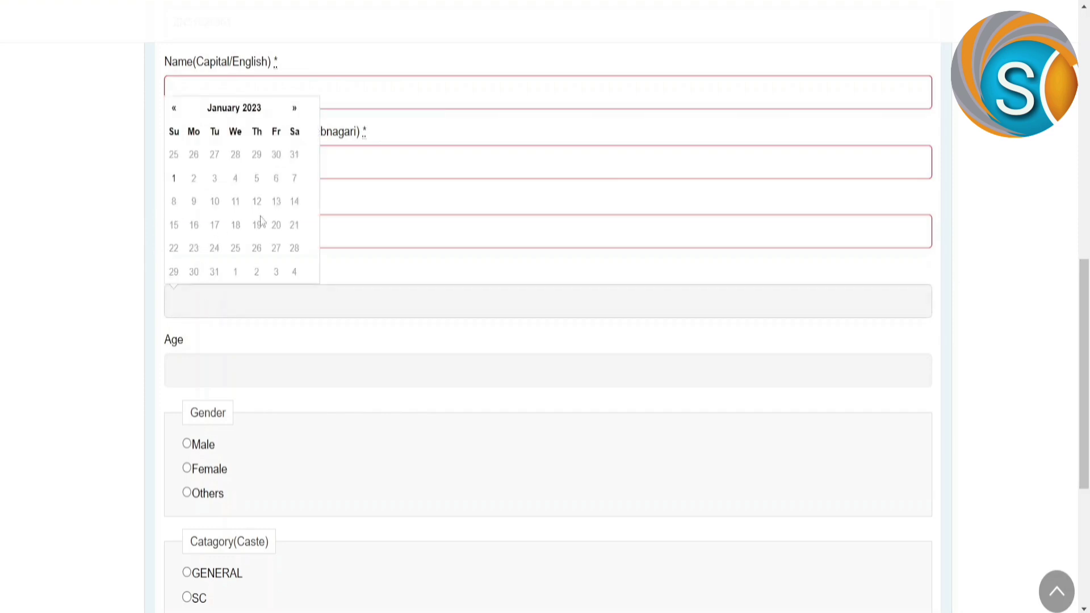
pyautogui.click(372, 282)
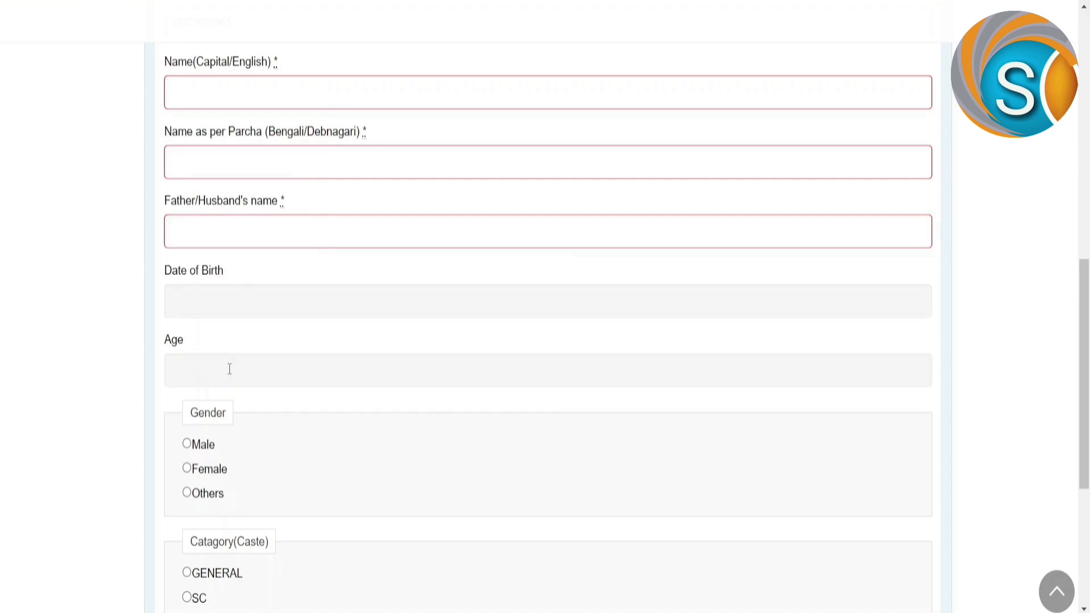
pyautogui.scroll(-5, 230, 369)
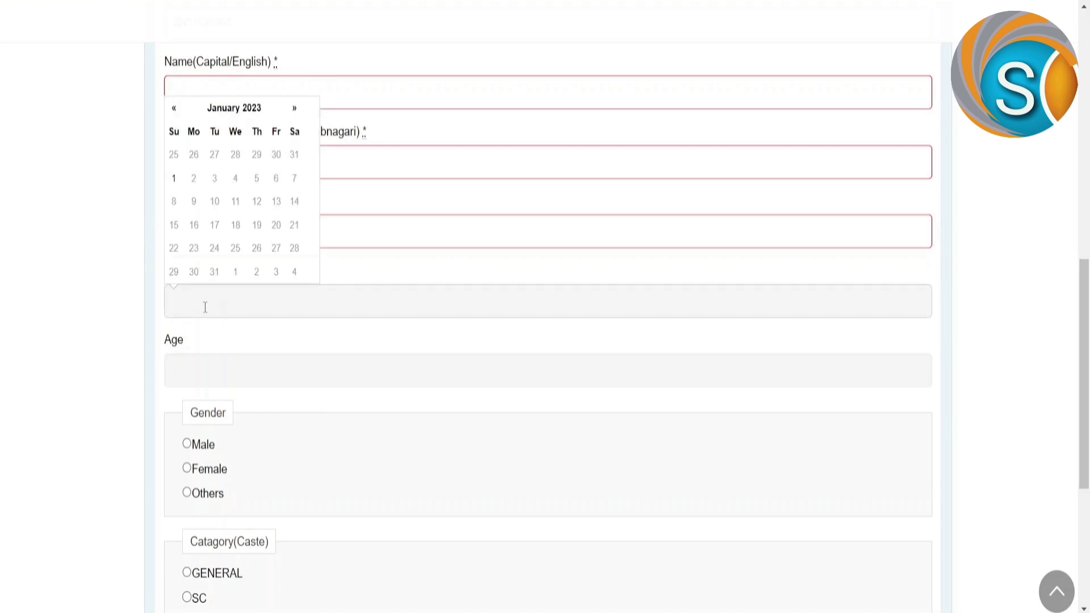
pyautogui.click(373, 282)
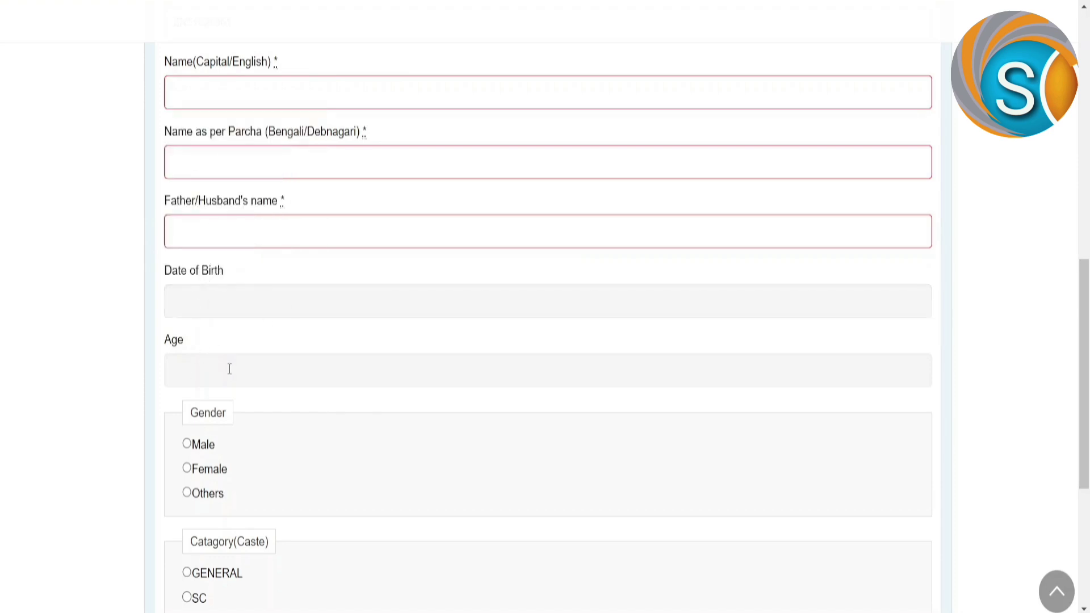
pyautogui.scroll(-4, 230, 369)
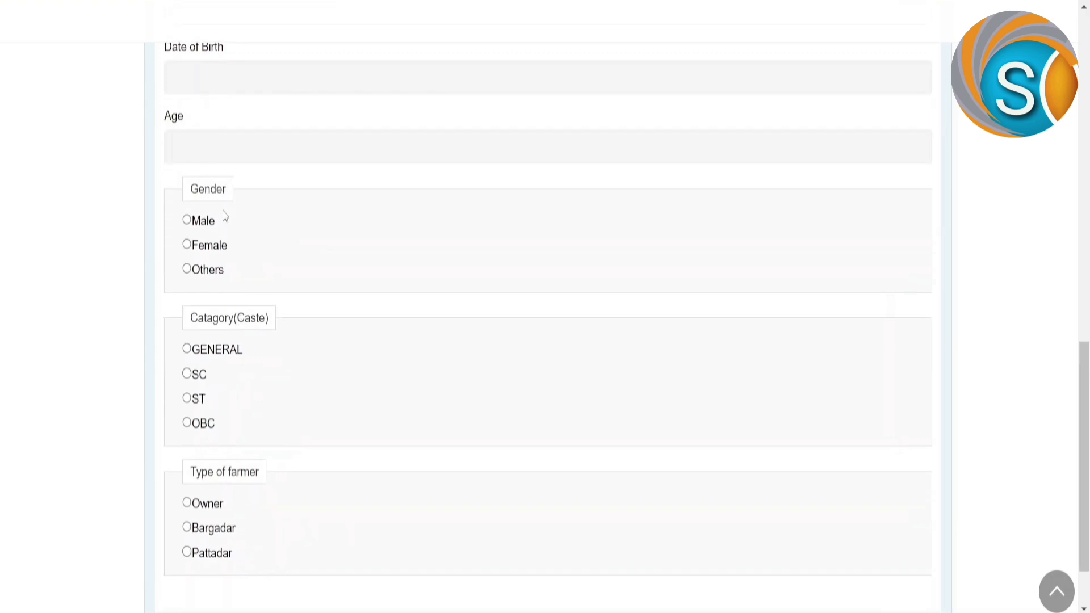
pyautogui.scroll(-2, 224, 216)
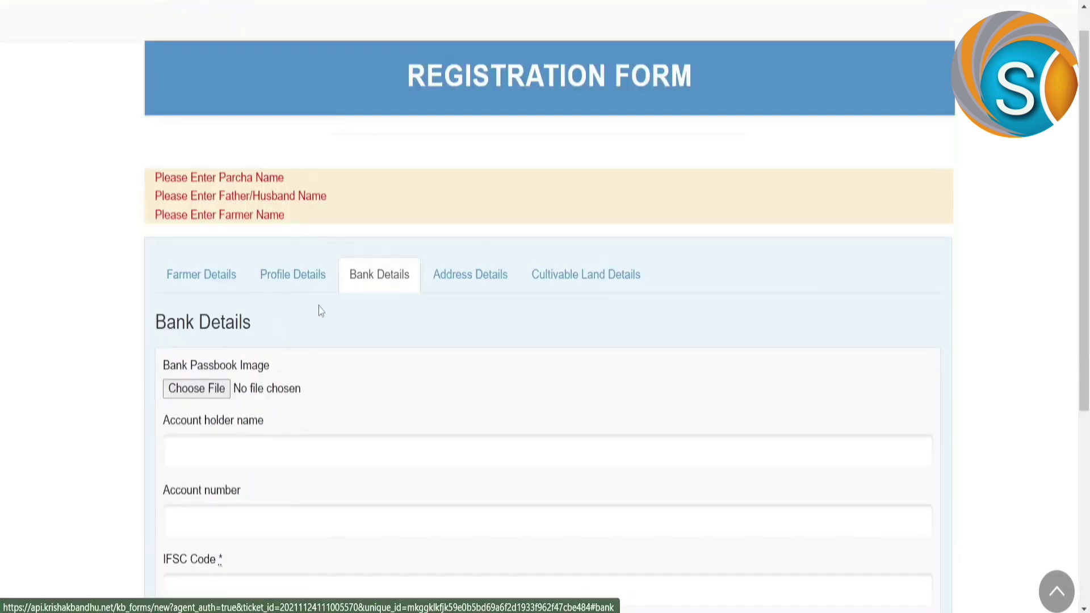
# Step: Set the account type to Savings in the bank details
pyautogui.scroll(-2, 373, 308)
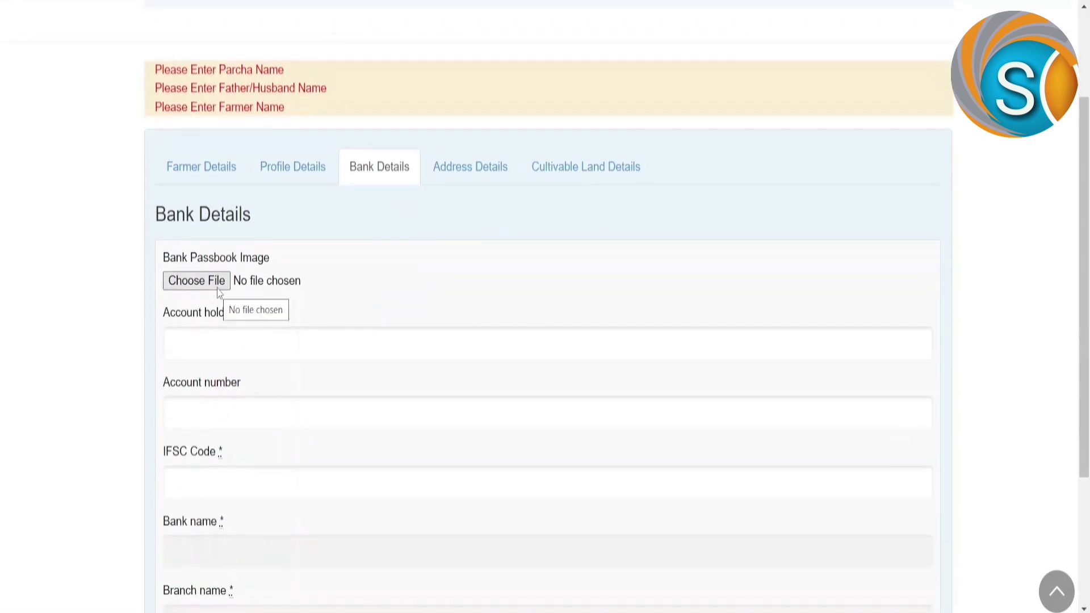
pyautogui.scroll(-4, 312, 319)
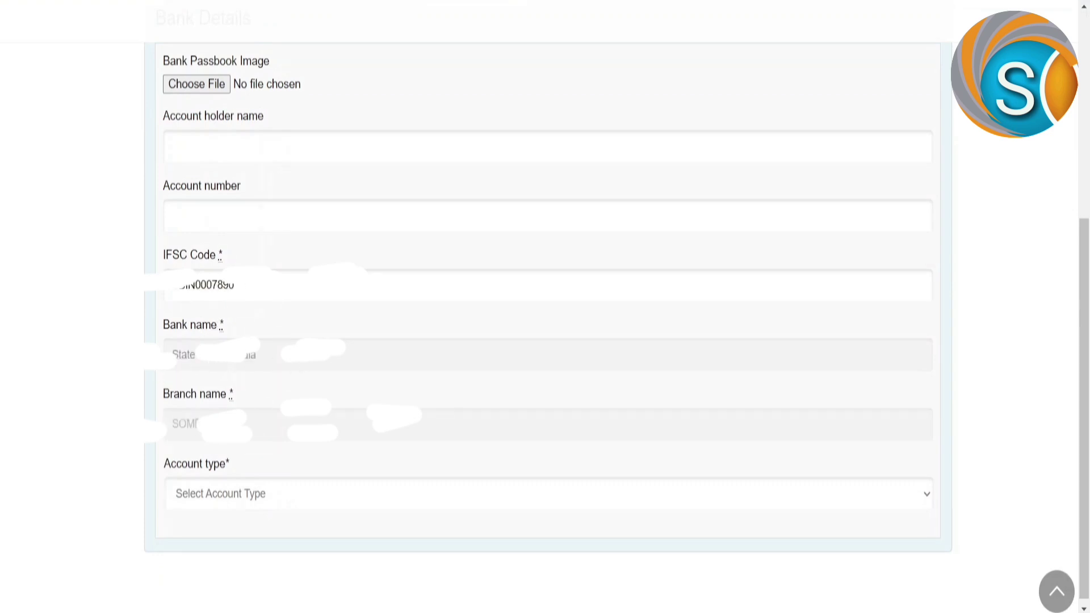
pyautogui.click(271, 498)
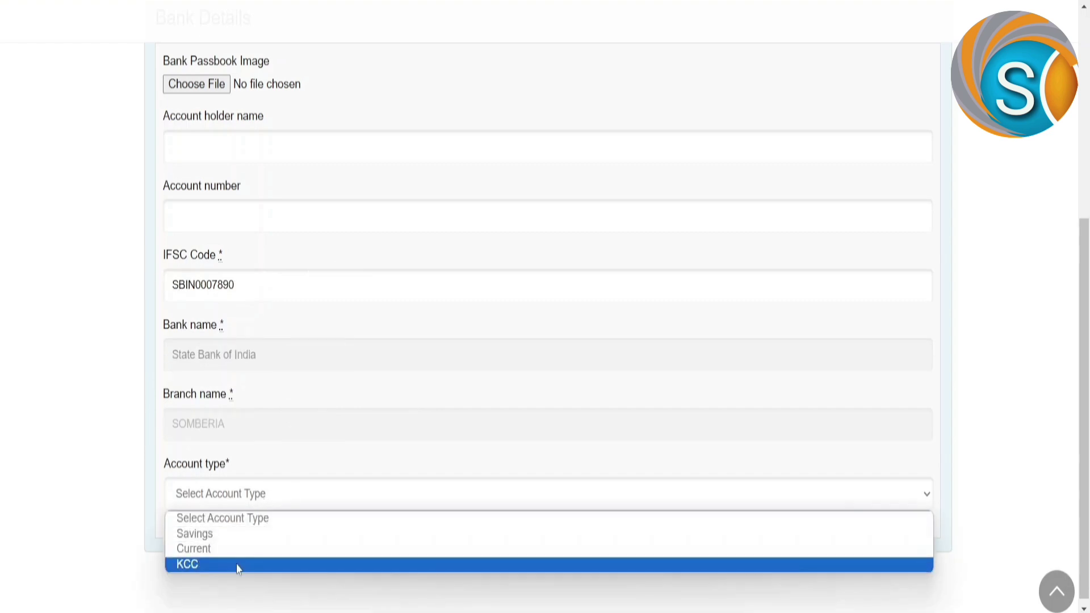
pyautogui.click(232, 533)
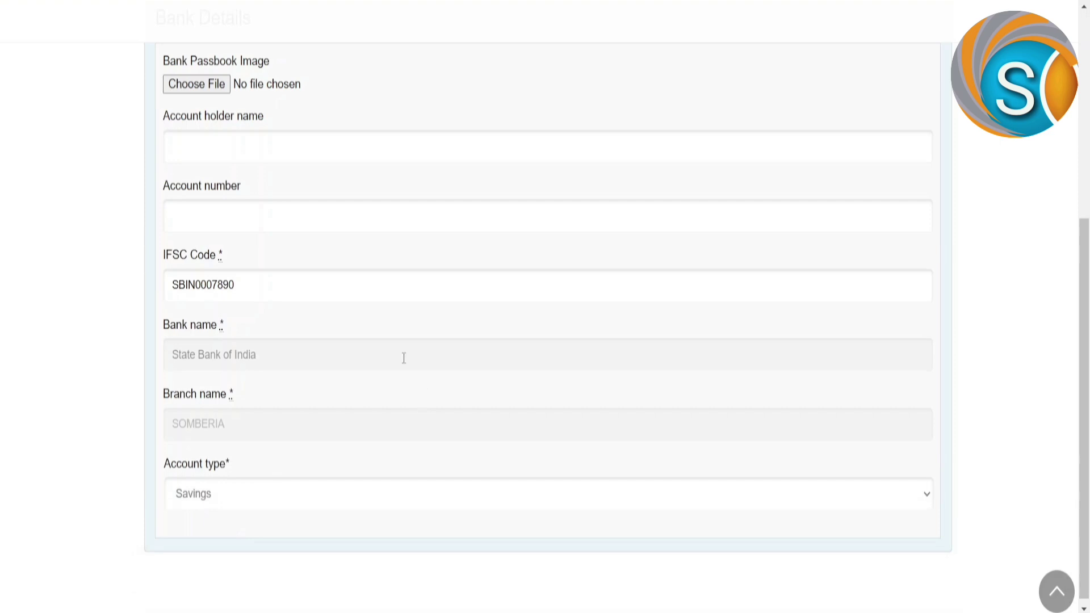
# Step: Look over the residential address fields and add a land entry under Cultivable Land Details
pyautogui.scroll(6, 404, 357)
pyautogui.click(484, 318)
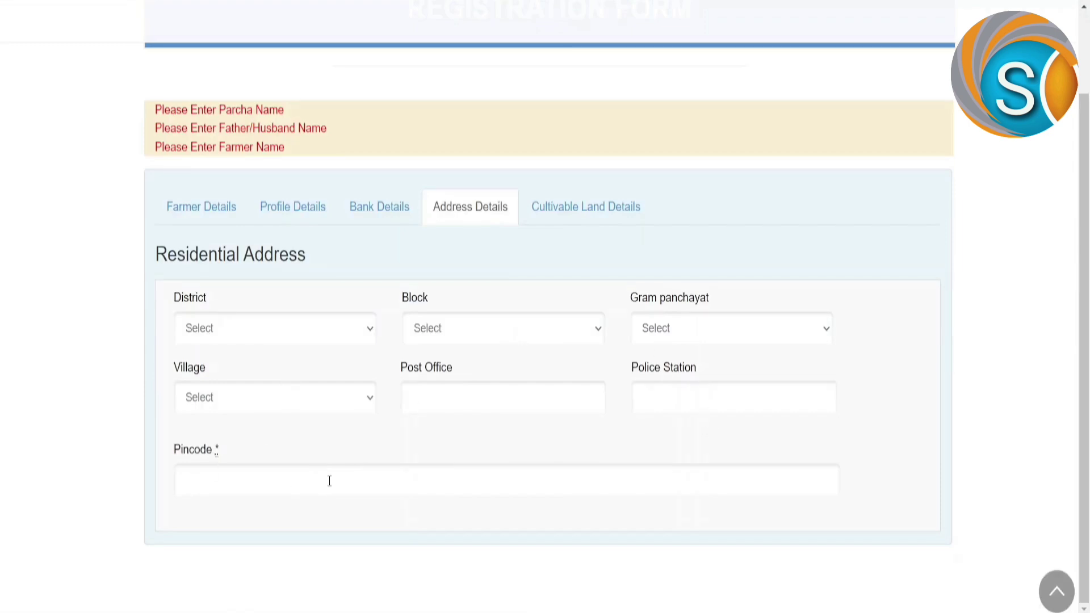
pyautogui.click(568, 209)
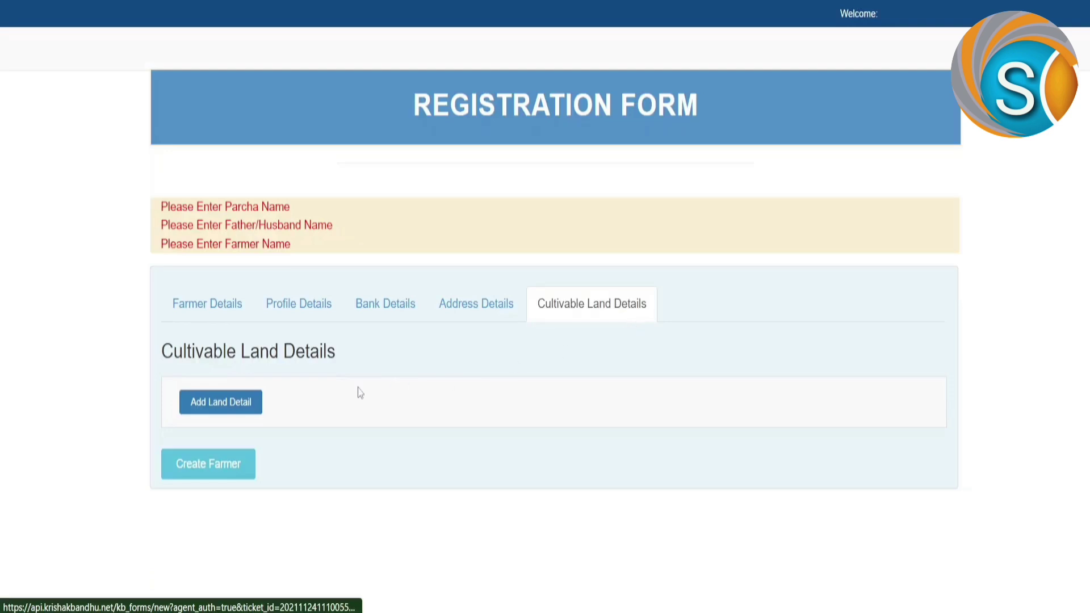
pyautogui.click(230, 464)
pyautogui.click(214, 409)
pyautogui.scroll(-4, 217, 400)
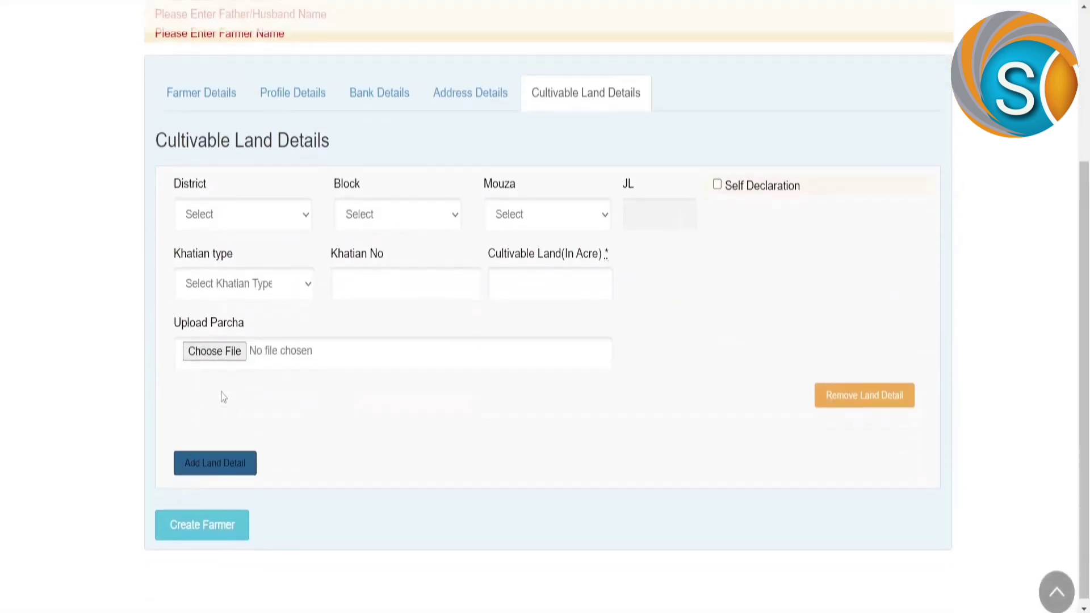
# Step: Set the land entry's district to Dakshin Dinajpur, block to Hili and mouza to Uttar Jamalpur
pyautogui.click(236, 216)
pyautogui.click(235, 325)
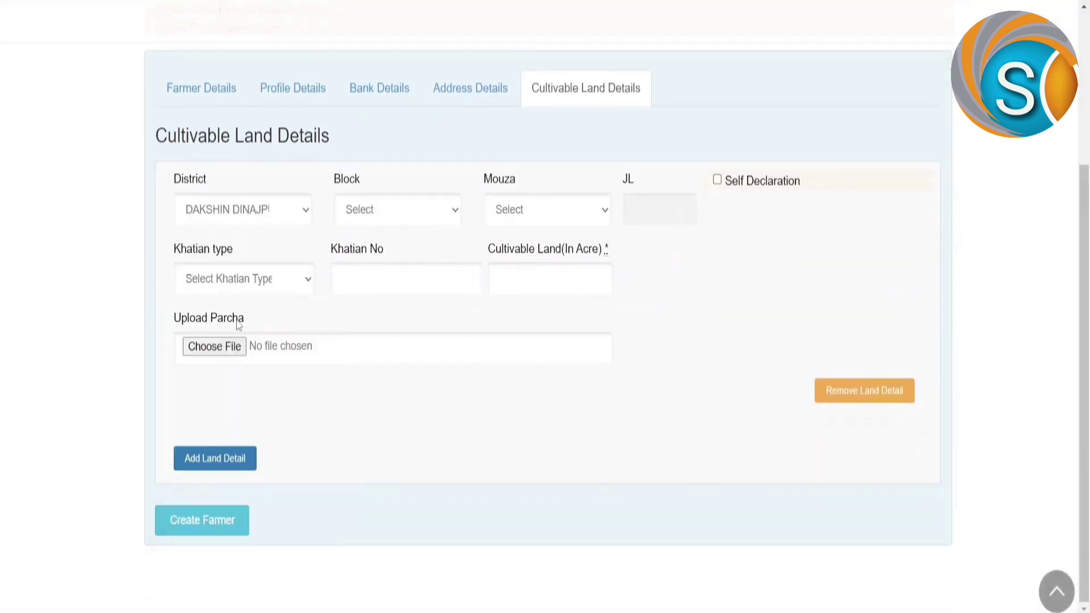
pyautogui.click(370, 211)
pyautogui.click(382, 265)
pyautogui.click(546, 215)
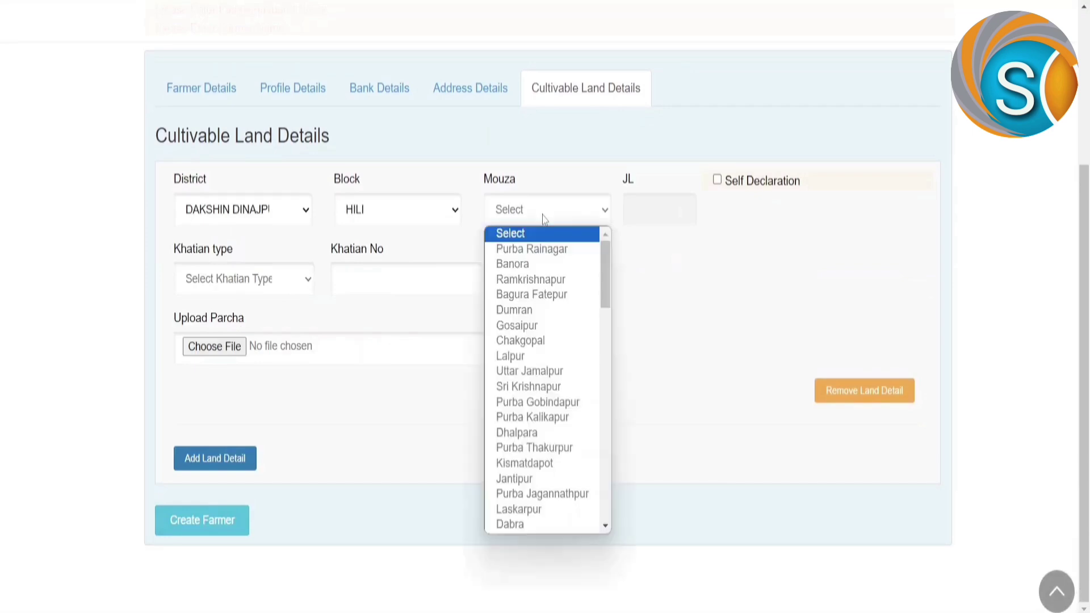
pyautogui.click(540, 370)
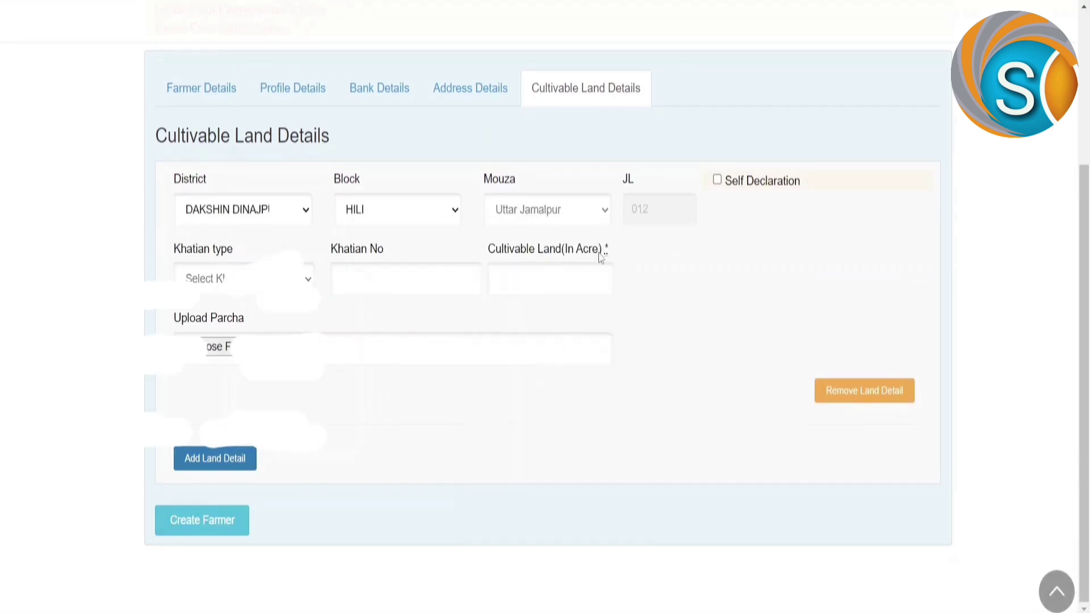
# Step: Set the land entry's khatian type to khatian no and add a second land entry below it
pyautogui.click(222, 281)
pyautogui.click(213, 319)
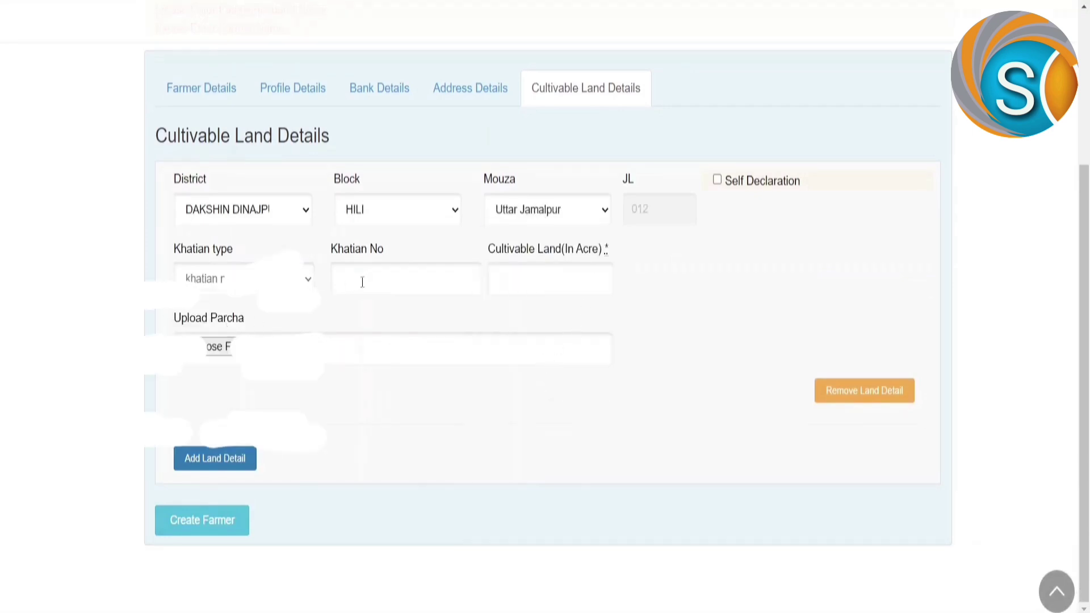
pyautogui.click(374, 276)
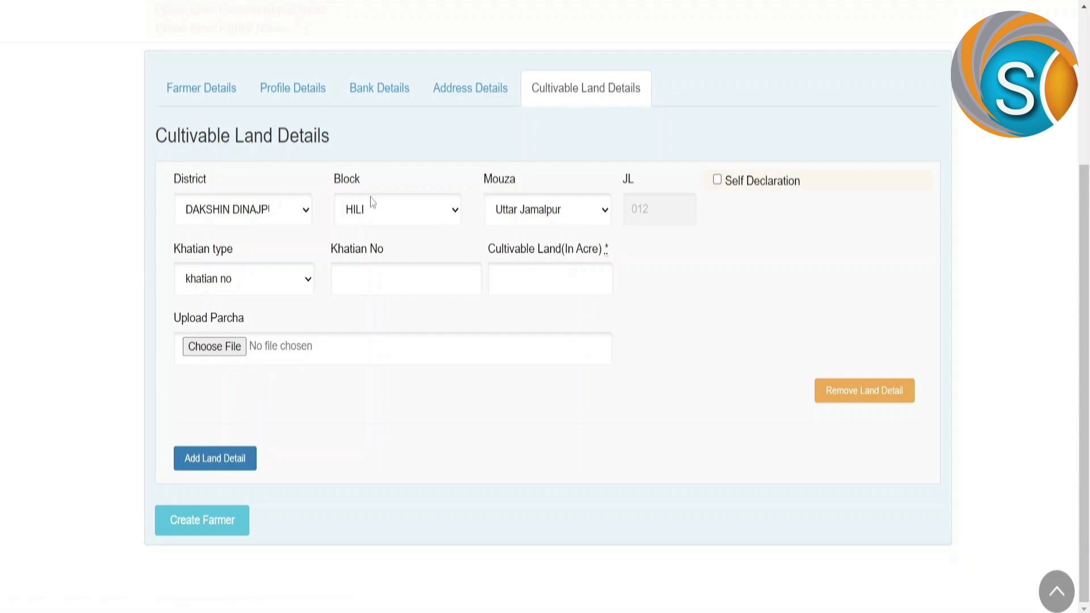
pyautogui.click(238, 458)
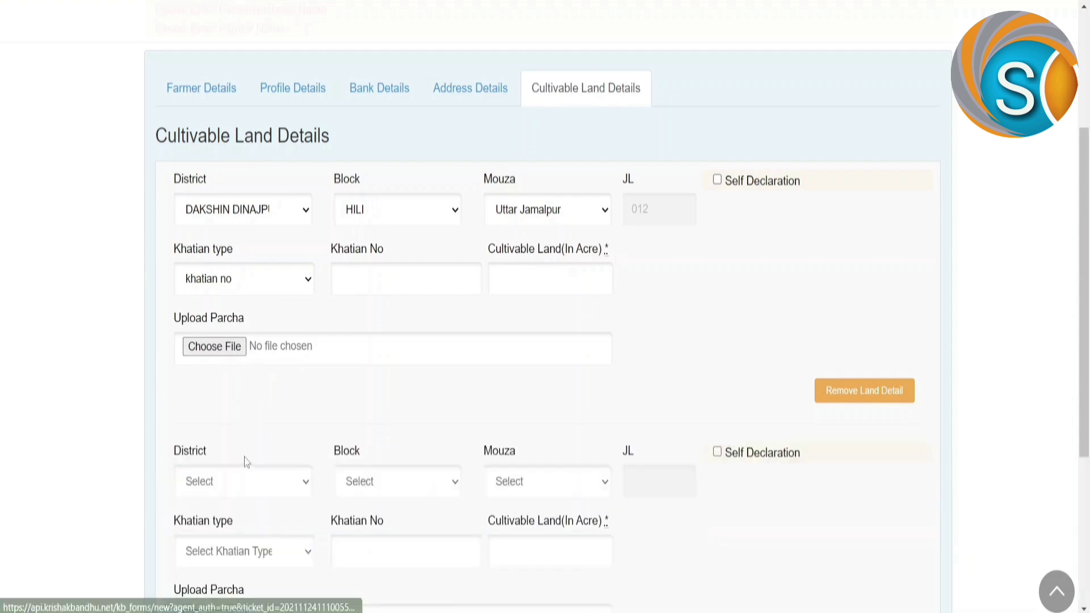
pyautogui.scroll(-5, 341, 424)
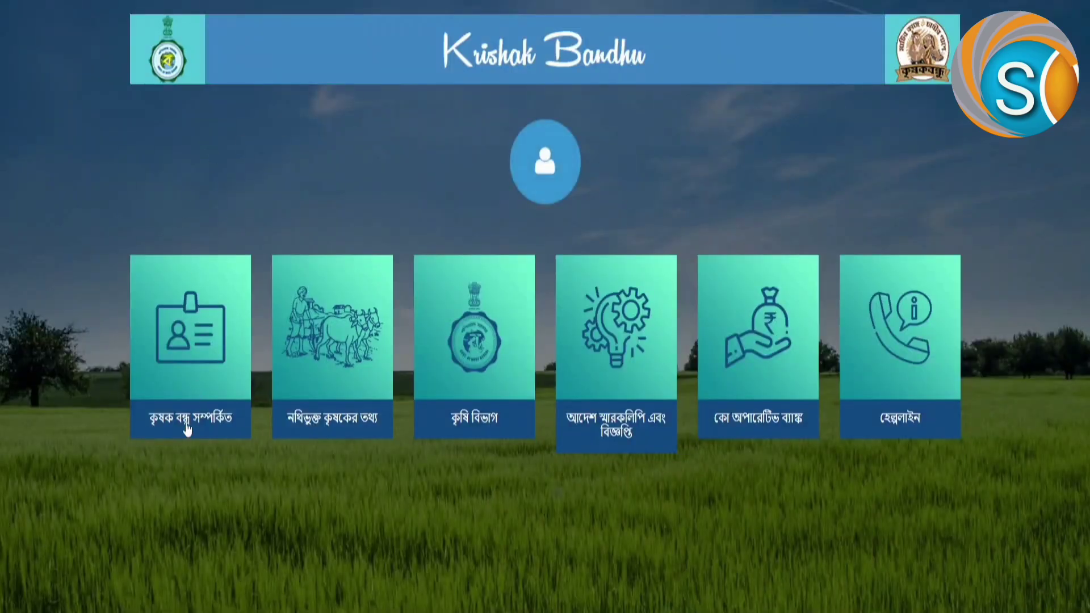
# Step: Open the registered farmer information search from the Krishak Bandhu home page and choose Acknowledgement No as the search option
pyautogui.click(352, 423)
pyautogui.click(191, 290)
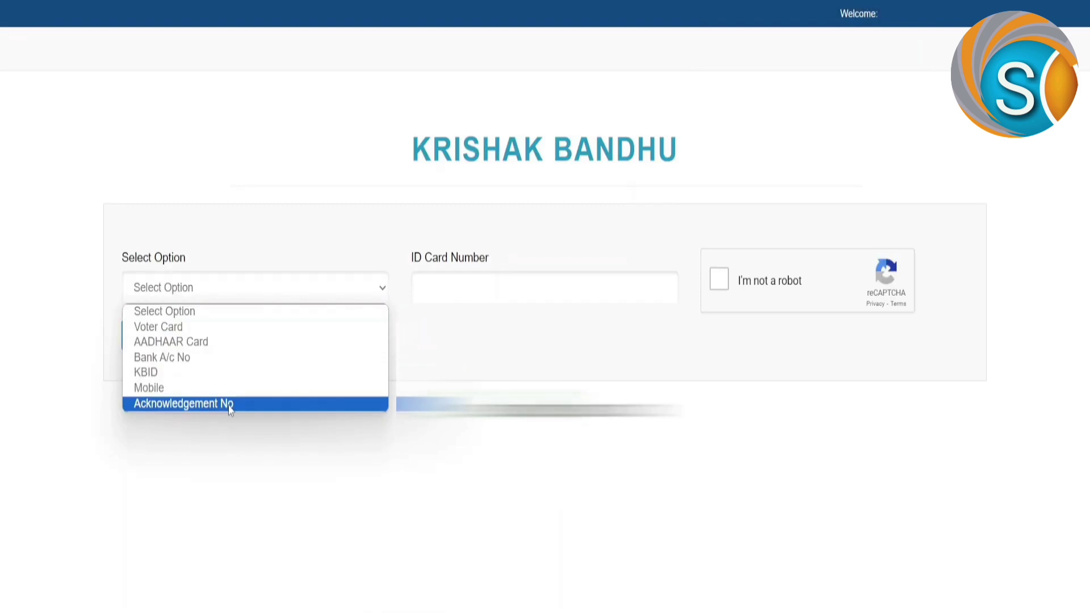
pyautogui.click(217, 311)
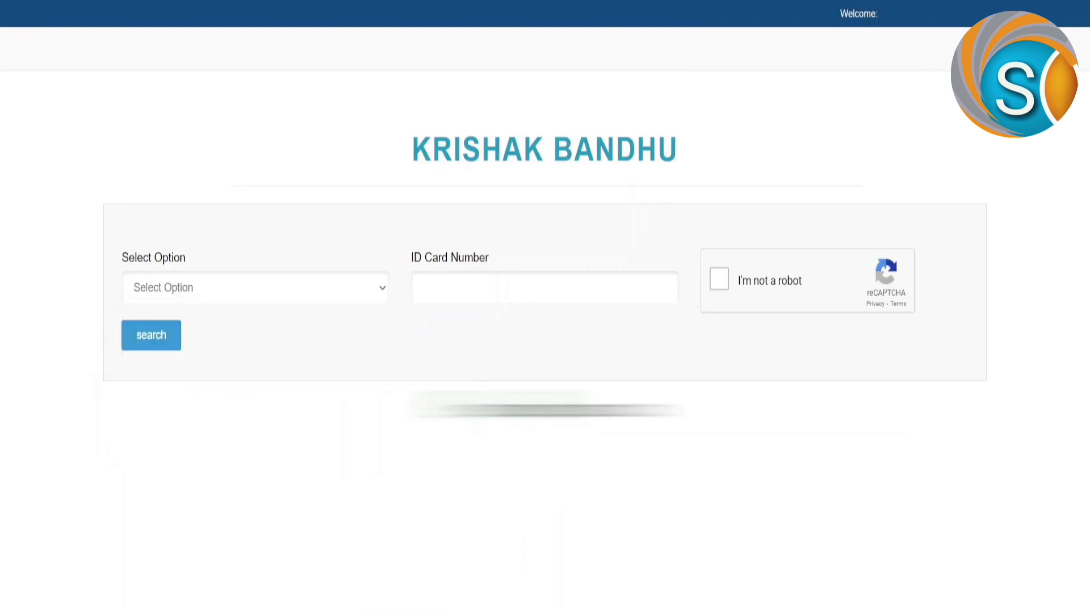
pyautogui.click(204, 287)
pyautogui.click(208, 405)
pyautogui.click(500, 286)
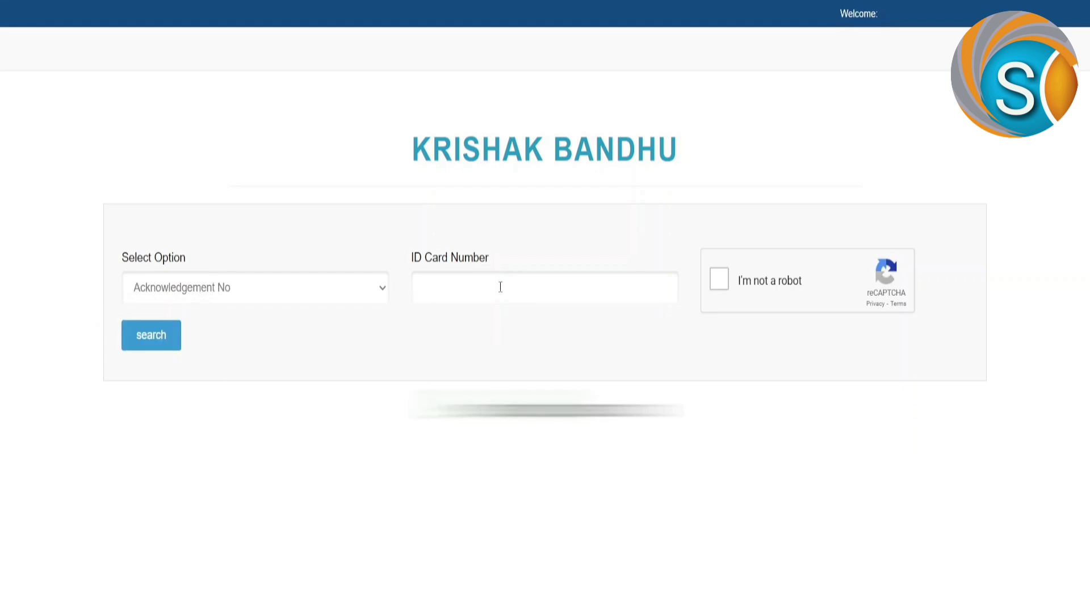